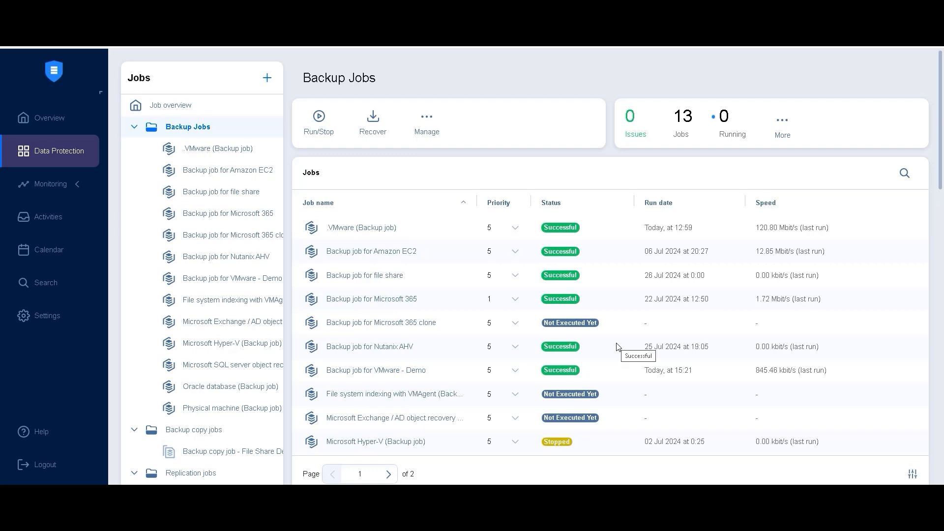
Step: Open the file share backup job and start a new backup copy job with its Share - CIFS backup as the source
{"action": "left_click", "coordinate": [617, 347]}
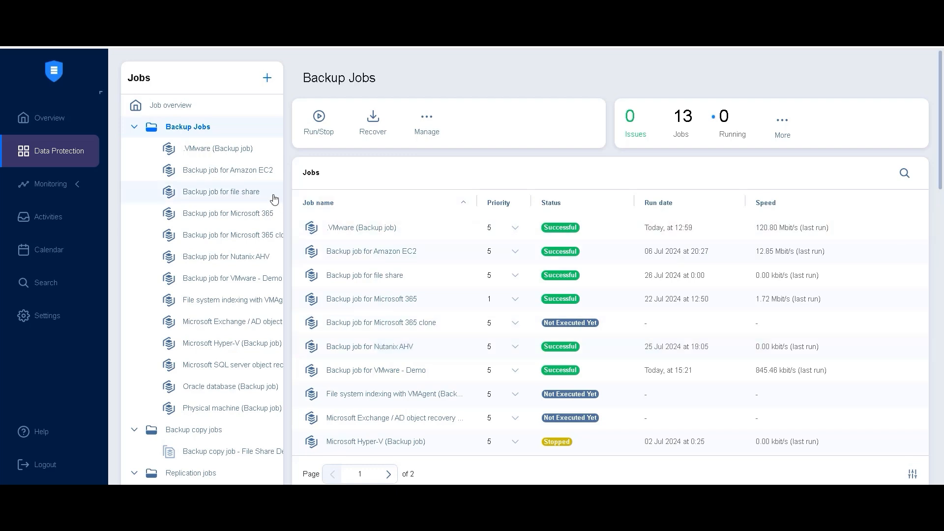
{"action": "left_click", "coordinate": [245, 195]}
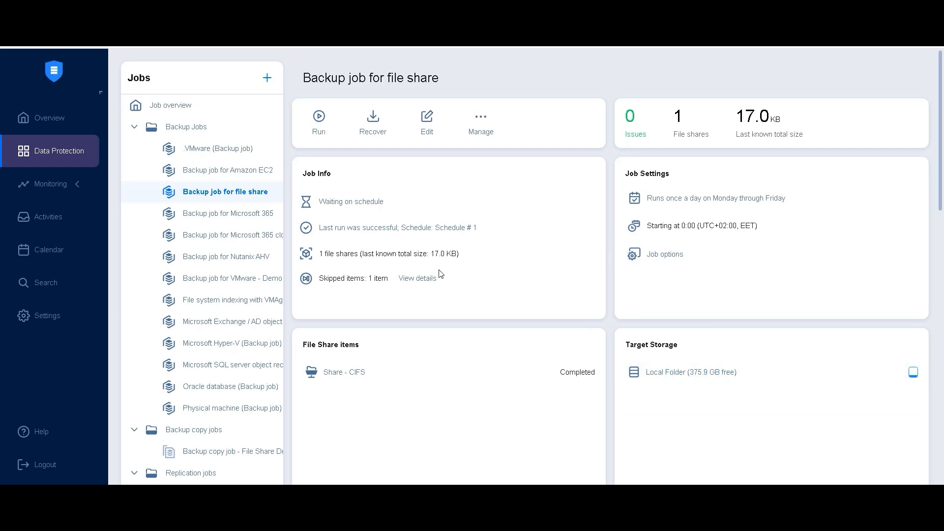
{"action": "left_click", "coordinate": [264, 80]}
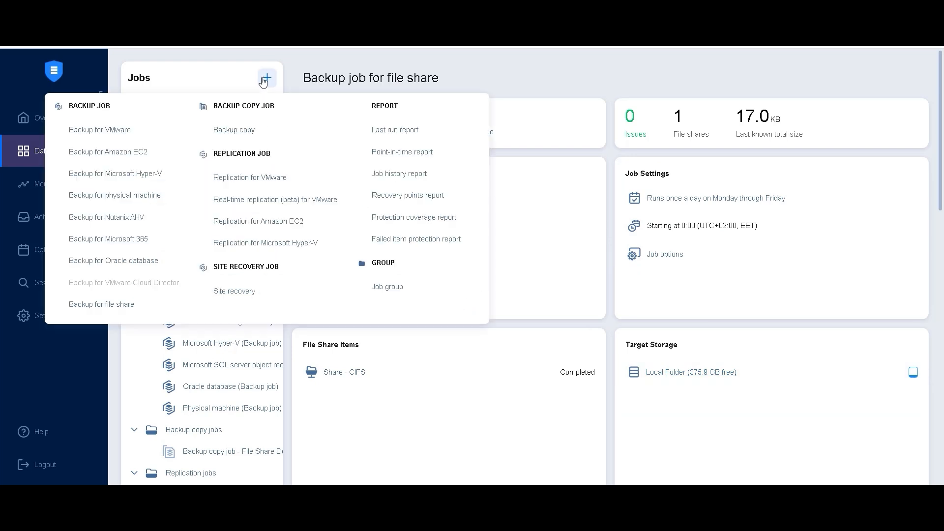
{"action": "left_click", "coordinate": [252, 134]}
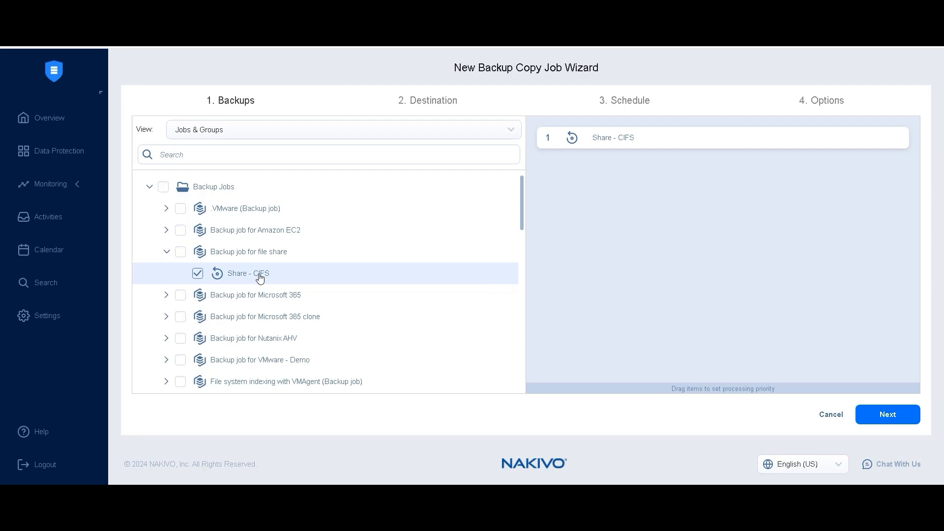
{"action": "left_click", "coordinate": [887, 415]}
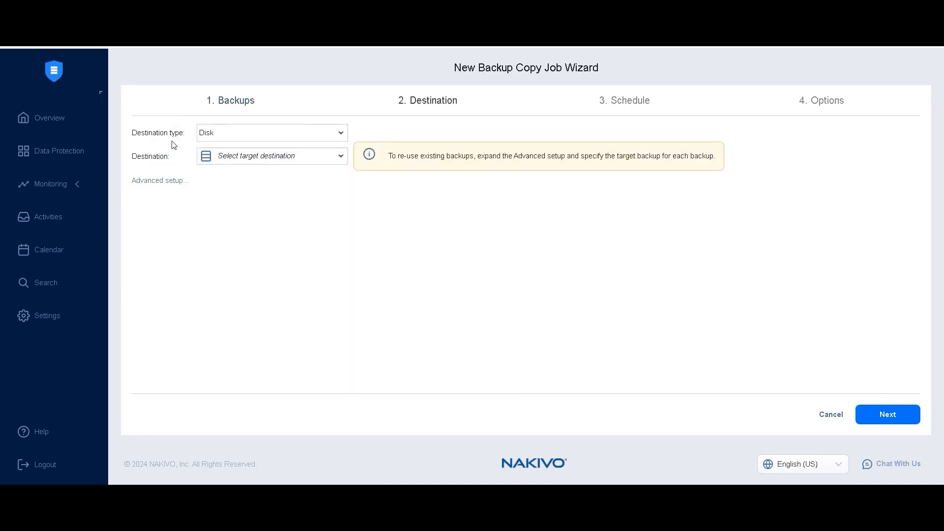
Step: Set the copy job's destination to the Amazon S3 repository and continue to the schedule settings
{"action": "left_click", "coordinate": [228, 157]}
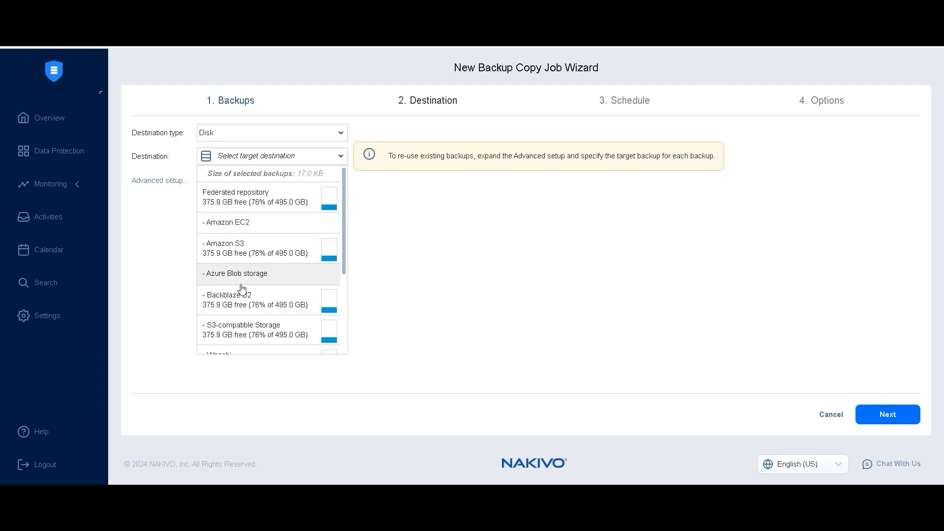
{"action": "scroll", "coordinate": [270, 286], "scroll_direction": "down", "scroll_amount": 1}
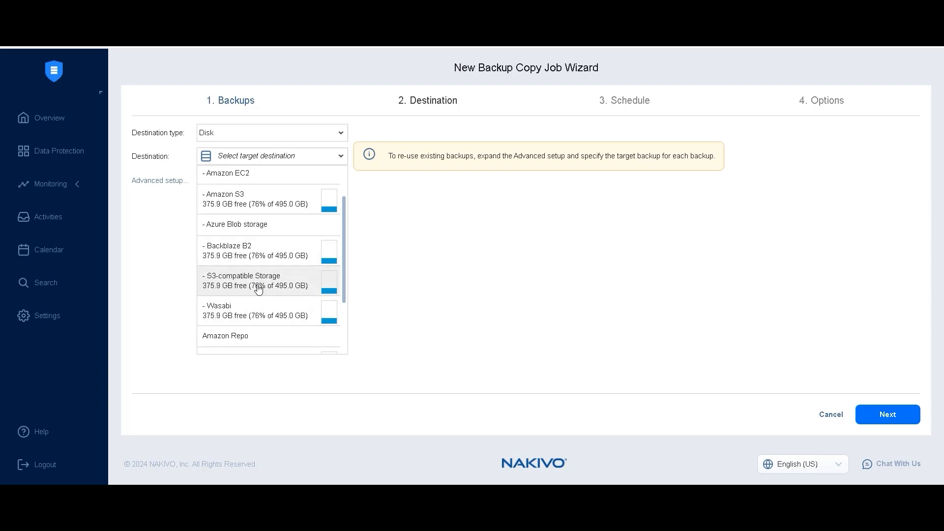
{"action": "scroll", "coordinate": [259, 283], "scroll_direction": "up", "scroll_amount": 1}
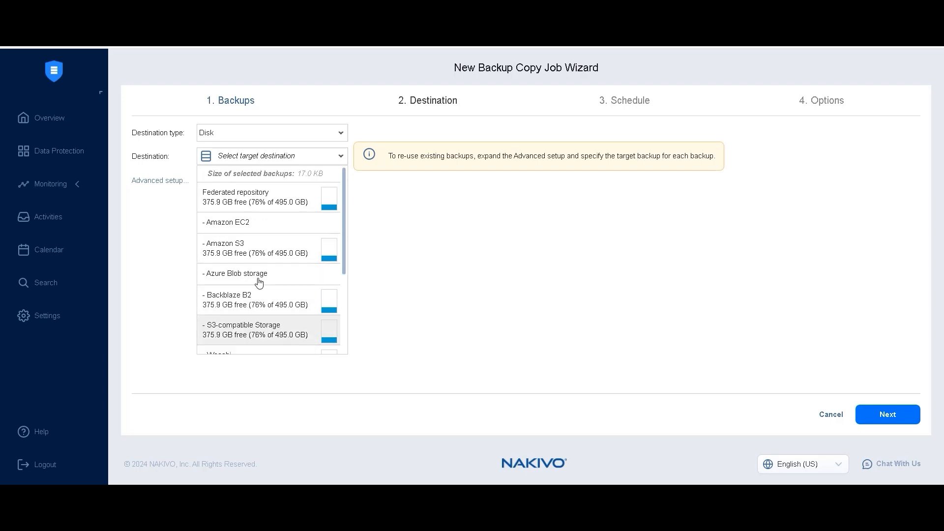
{"action": "left_click", "coordinate": [245, 254]}
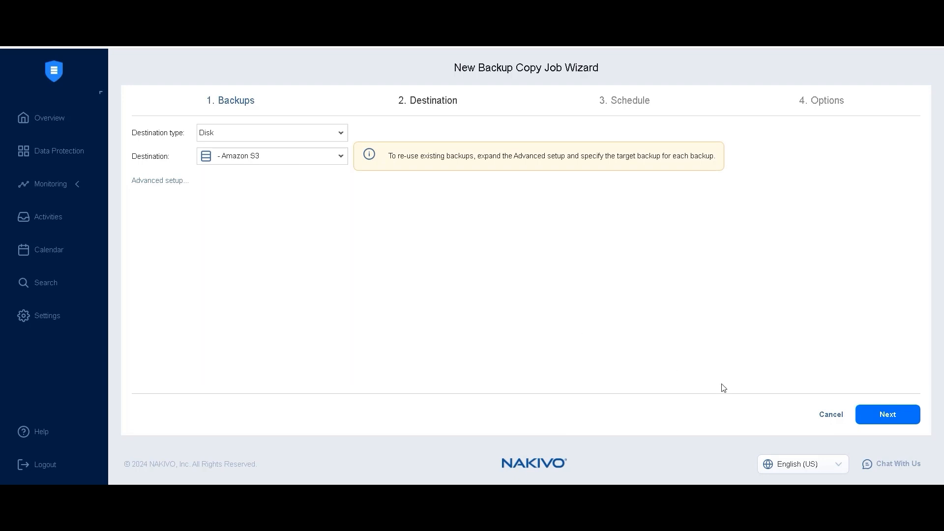
{"action": "left_click", "coordinate": [897, 414]}
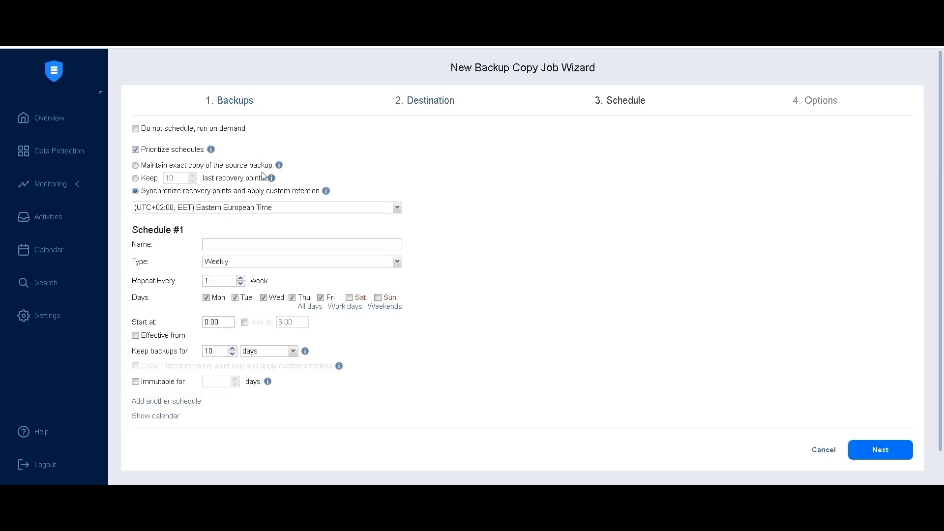
{"action": "left_click", "coordinate": [146, 129]}
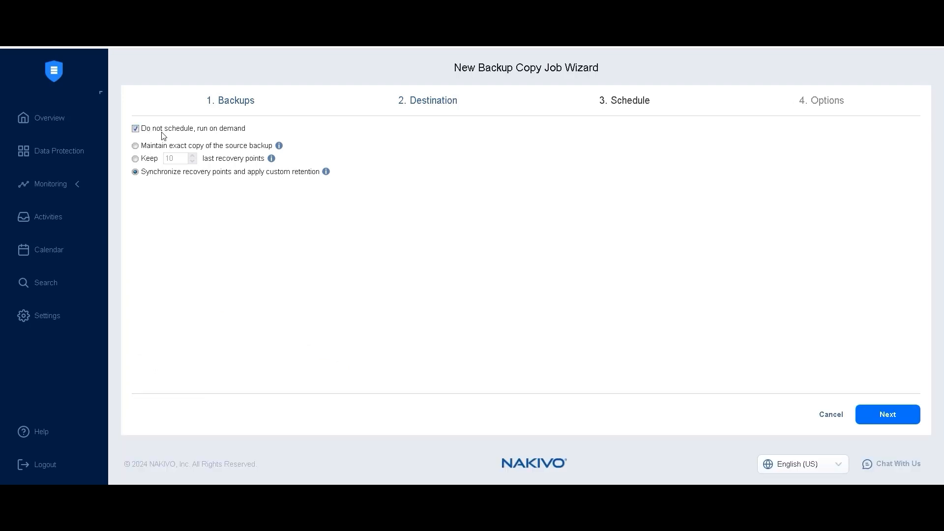
{"action": "left_click", "coordinate": [162, 132]}
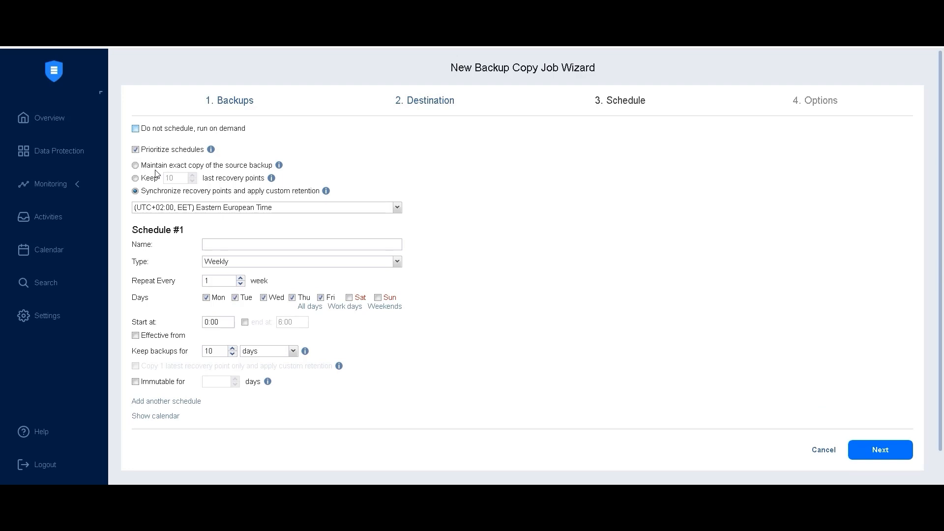
{"action": "left_click", "coordinate": [155, 169]}
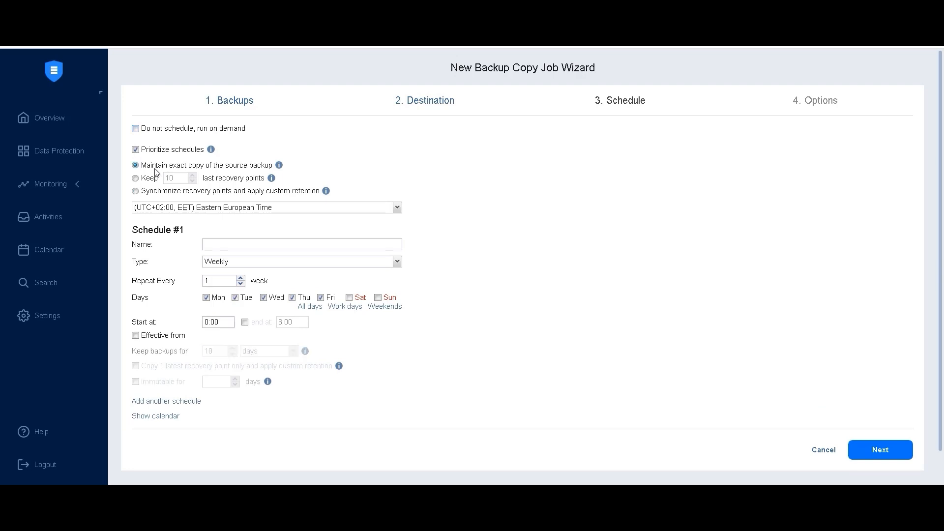
Step: Set the copy job's retention to keep the last 5 recovery points
{"action": "left_click", "coordinate": [150, 179]}
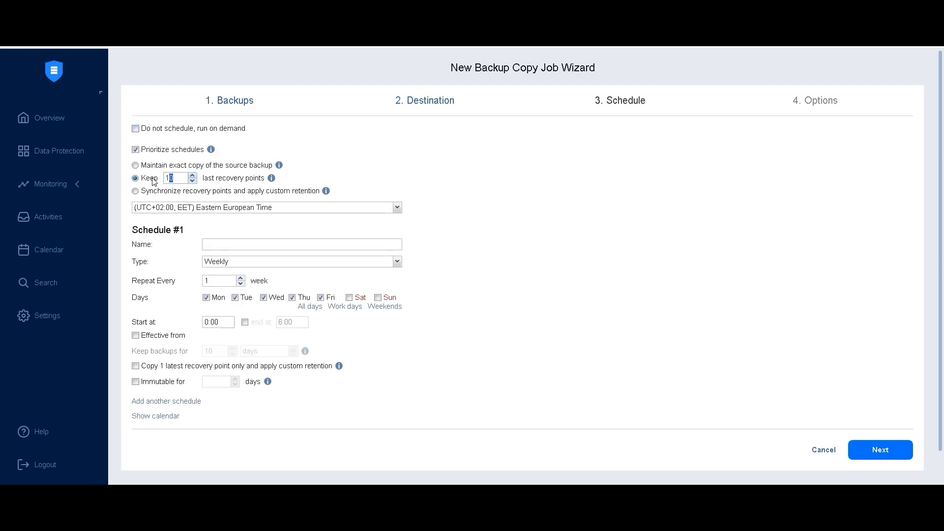
{"action": "type", "text": "5"}
{"action": "left_click", "coordinate": [181, 196]}
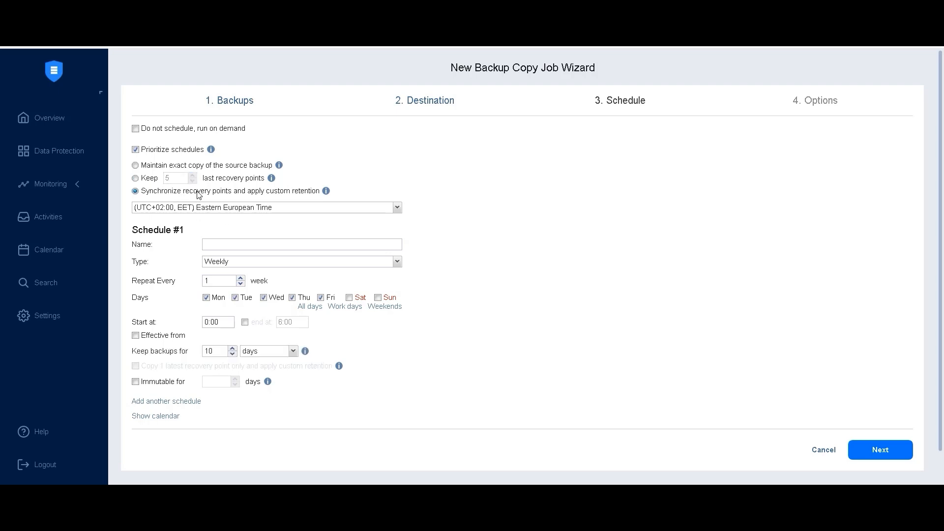
{"action": "left_click", "coordinate": [152, 179]}
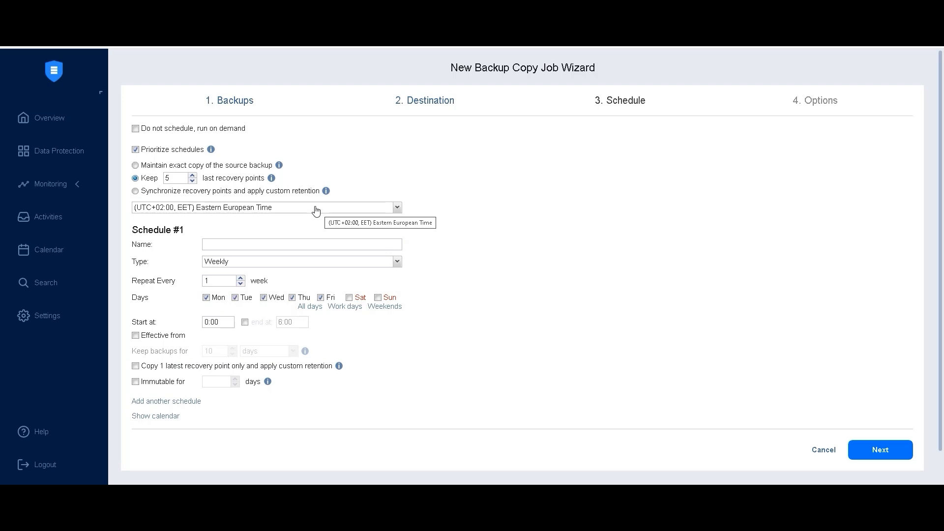
Step: Set Schedule #1 to run after another job, with "Backup job for file share" as the parent job
{"action": "left_click", "coordinate": [220, 266]}
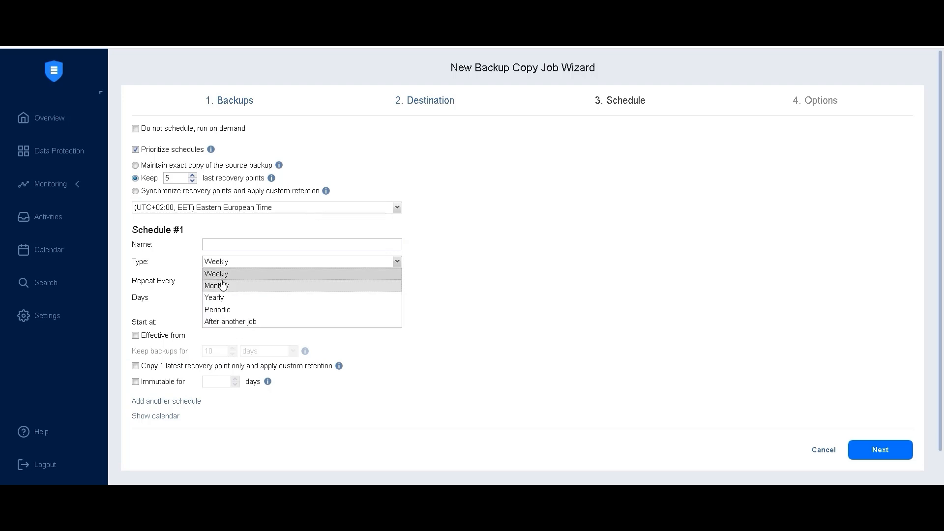
{"action": "left_click", "coordinate": [223, 324]}
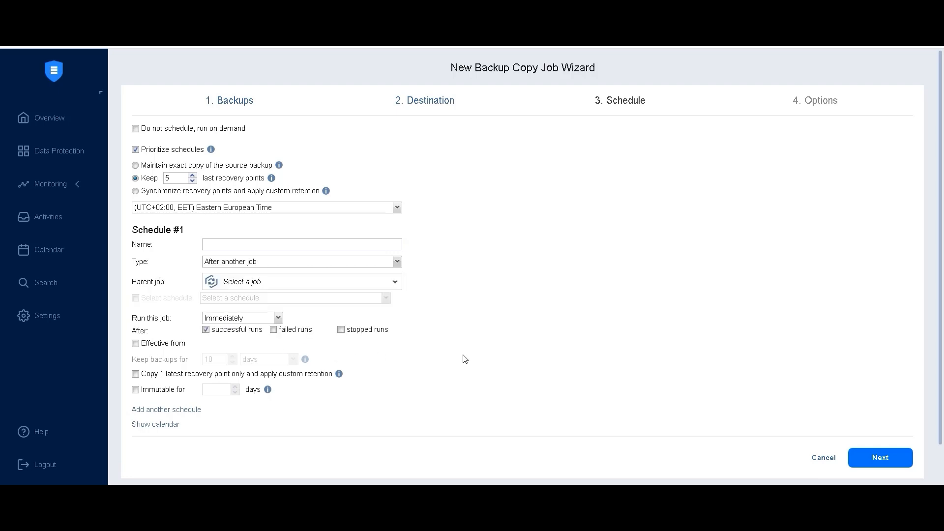
{"action": "left_click", "coordinate": [264, 286]}
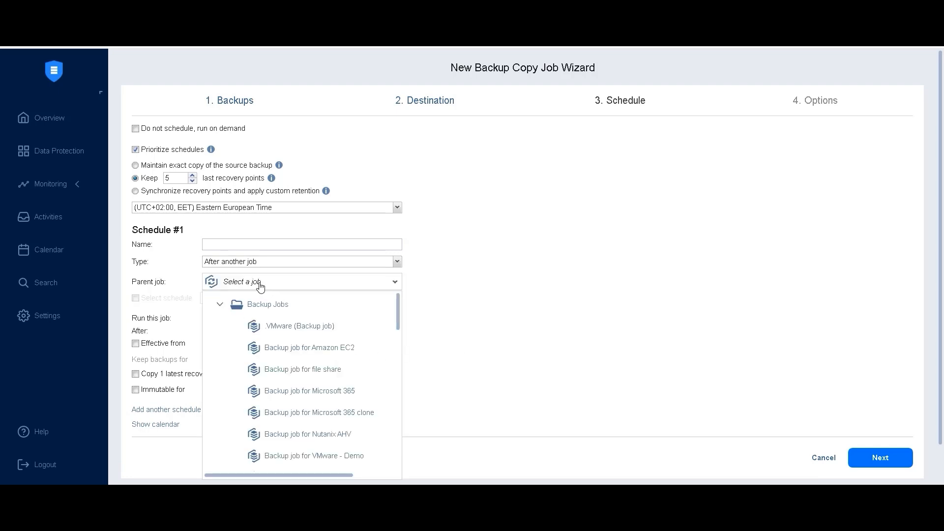
{"action": "left_click", "coordinate": [287, 369]}
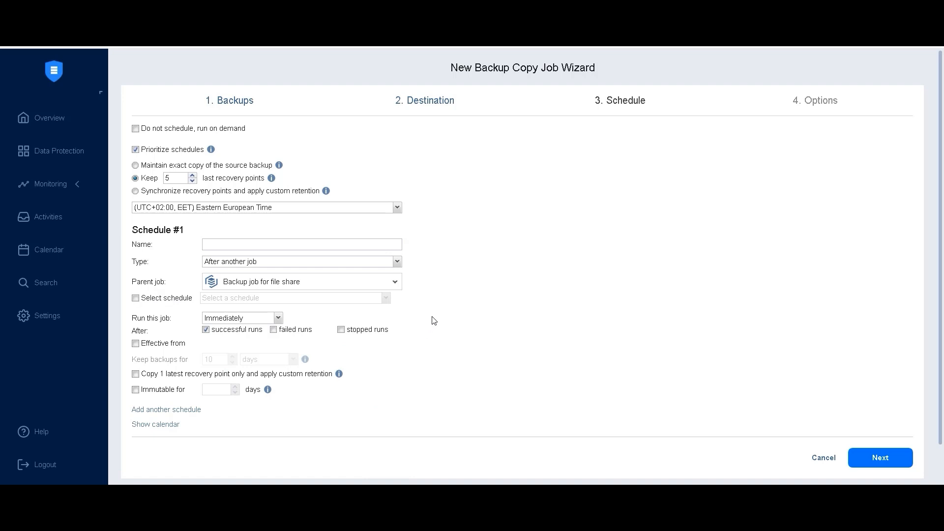
Step: Delay the copy job by 5 minutes after successful runs of the parent job
{"action": "left_click", "coordinate": [242, 320]}
{"action": "left_click", "coordinate": [228, 341]}
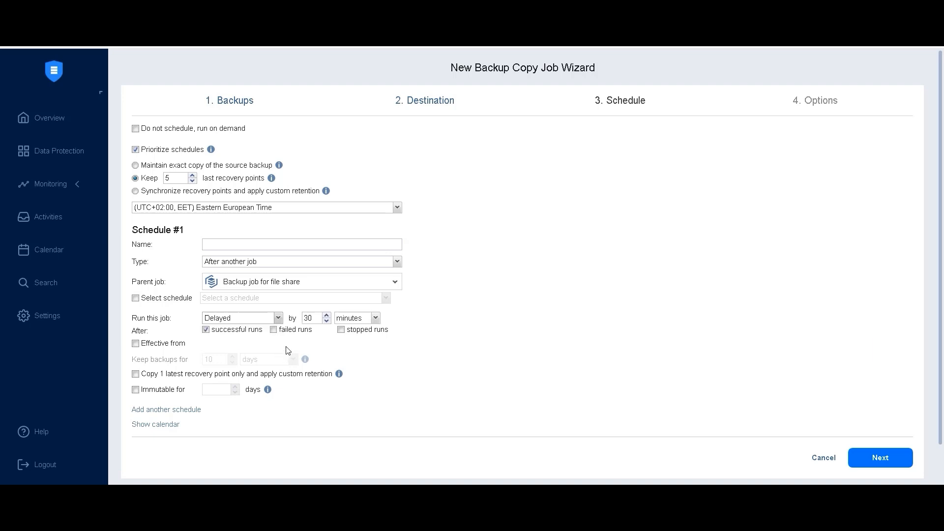
{"action": "key", "text": "Tab"}
{"action": "type", "text": "50"}
{"action": "key", "text": "BackSpace"}
Step: Select the latest-recovery-point-only and immutability options for the schedule, and continue to the job options
{"action": "left_click", "coordinate": [159, 376]}
{"action": "left_click", "coordinate": [146, 390]}
{"action": "left_click", "coordinate": [216, 390]}
{"action": "left_click", "coordinate": [903, 462]}
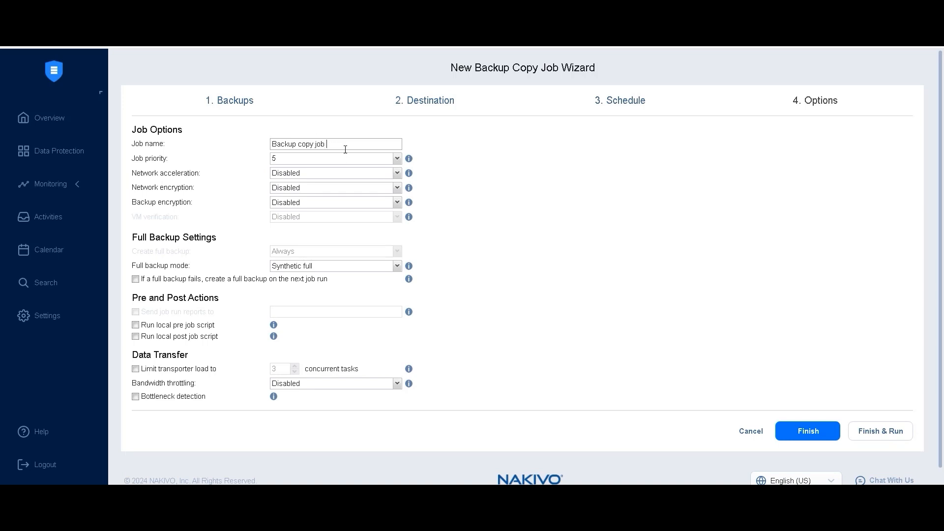
Step: Name the job "Backup copy job for file share to Amazon S3" and leave network acceleration and network encryption disabled
{"action": "type", "text": "for file share to Amazon S3"}
{"action": "left_click", "coordinate": [305, 175]}
{"action": "left_click", "coordinate": [306, 185]}
{"action": "left_click", "coordinate": [283, 192]}
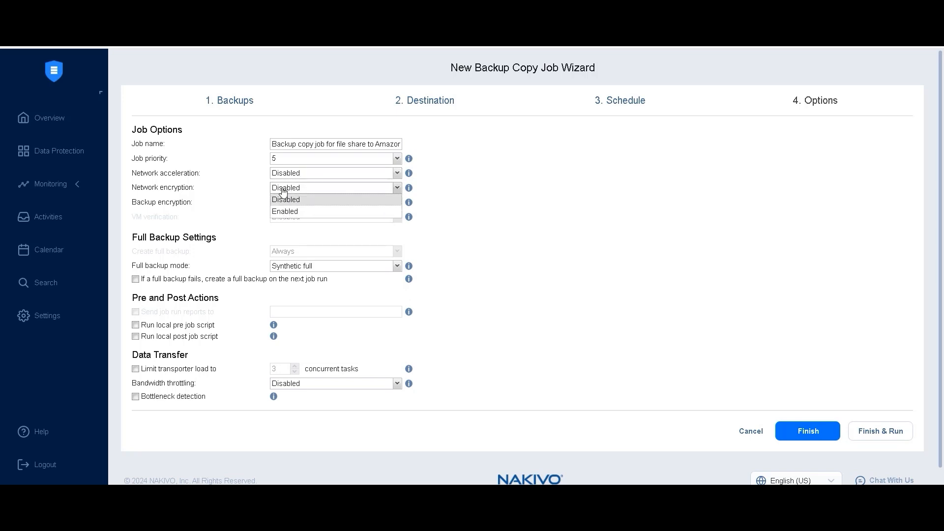
{"action": "left_click", "coordinate": [283, 193]}
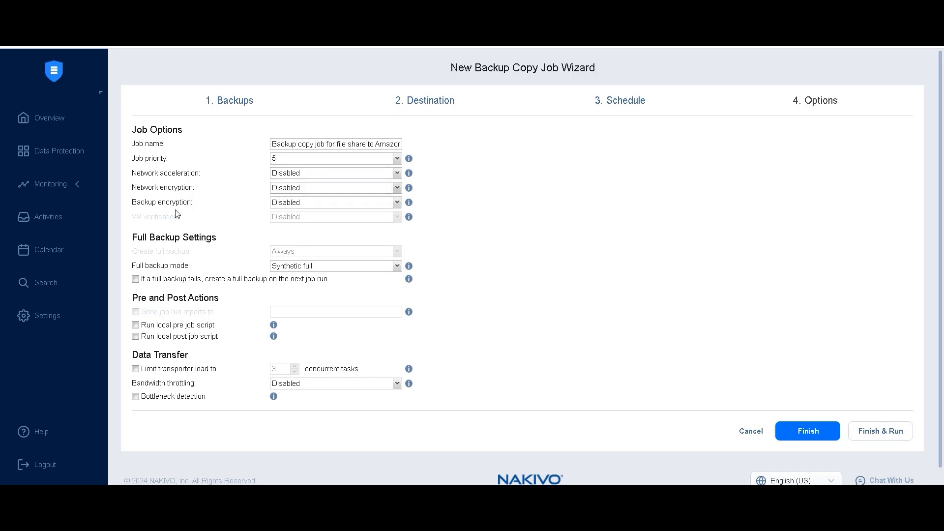
Step: Enable backup encryption, create and repeat a new encryption password with the description "S3 password", and apply it
{"action": "left_click", "coordinate": [303, 205]}
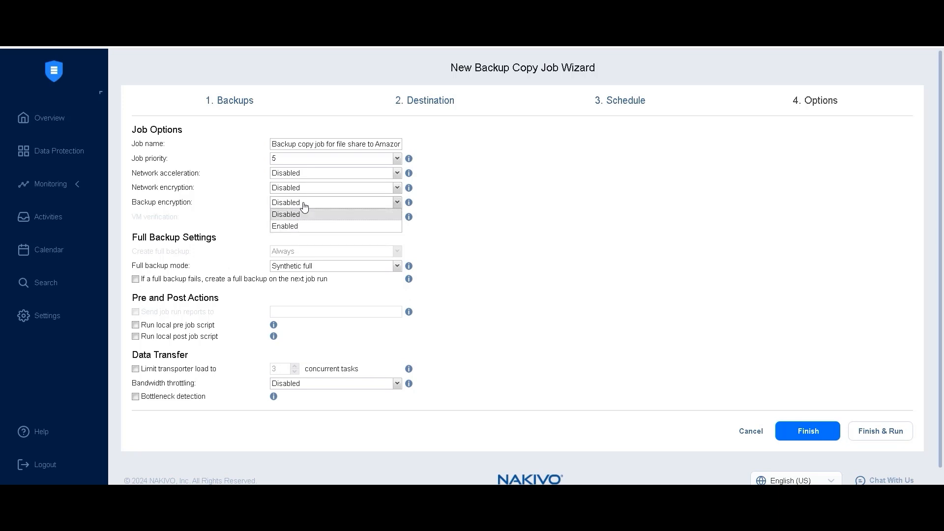
{"action": "left_click", "coordinate": [288, 228]}
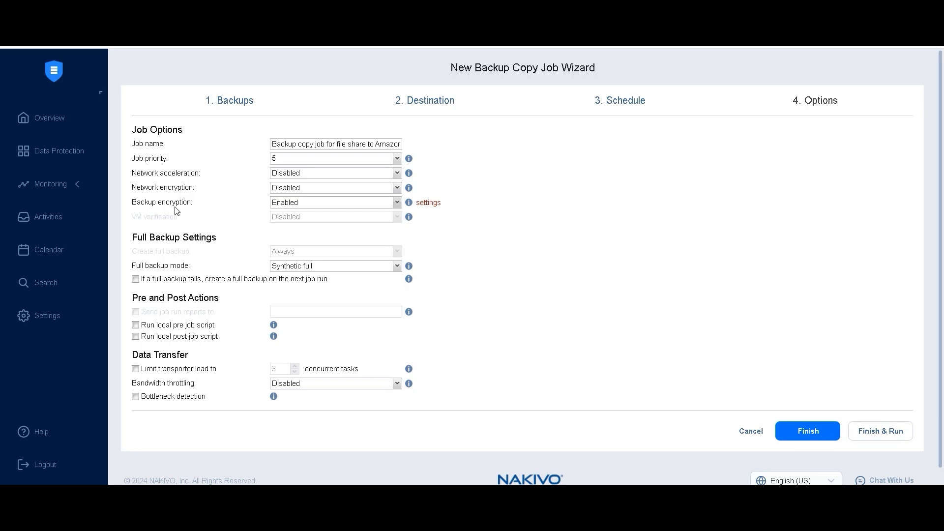
{"action": "left_click", "coordinate": [428, 203]}
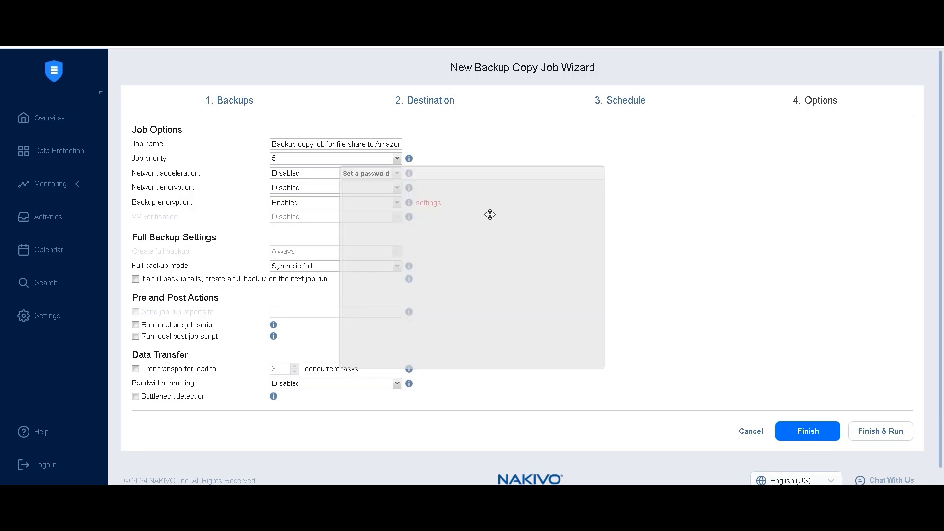
{"action": "left_click", "coordinate": [343, 232]}
{"action": "left_click", "coordinate": [491, 249]}
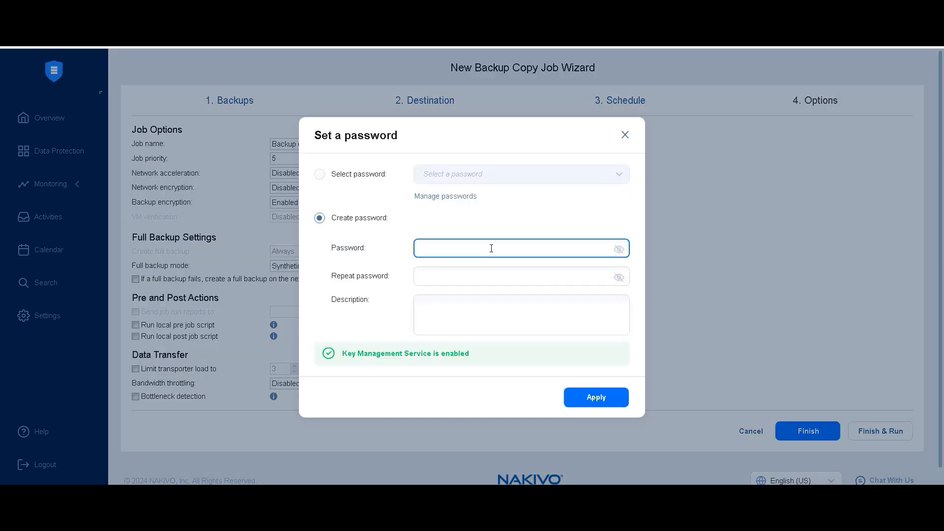
{"action": "type", "text": "***********"}
{"action": "key", "text": "Tab"}
{"action": "type", "text": "***********"}
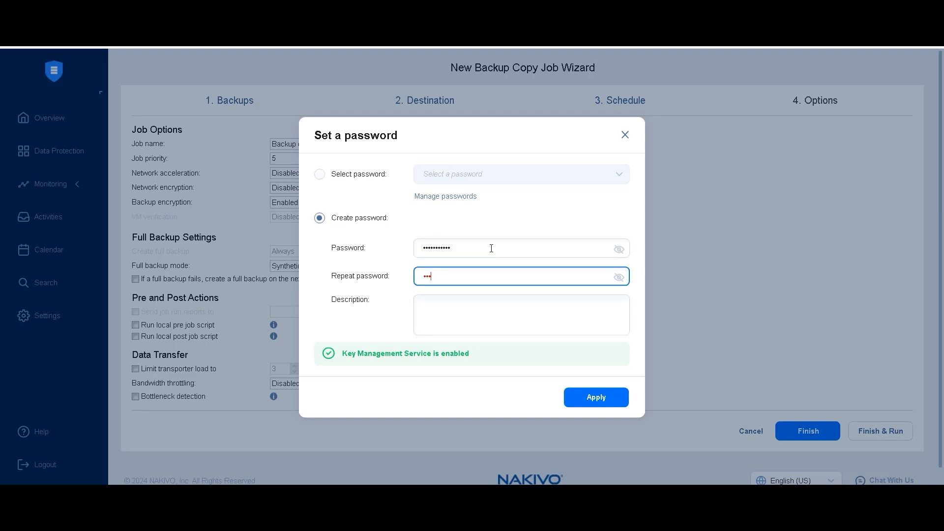
{"action": "left_click", "coordinate": [452, 306]}
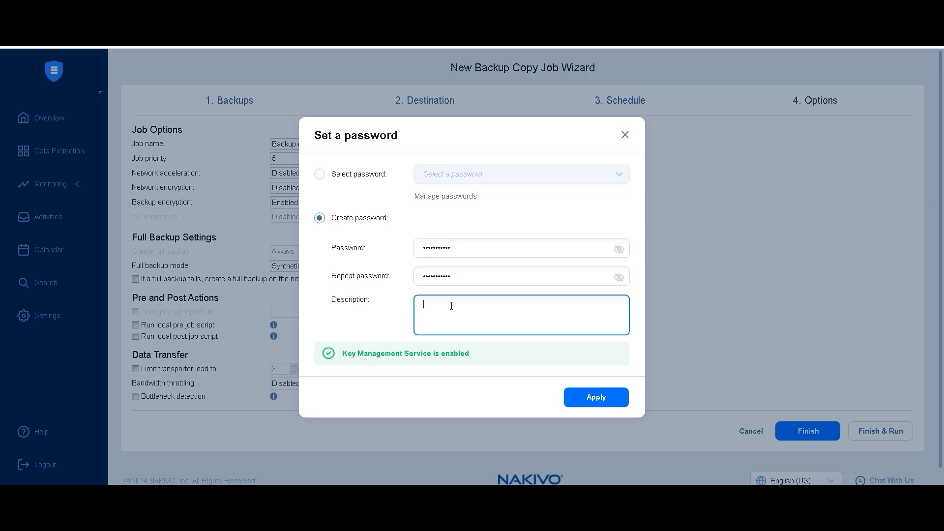
{"action": "type", "text": "S3 passwor"}
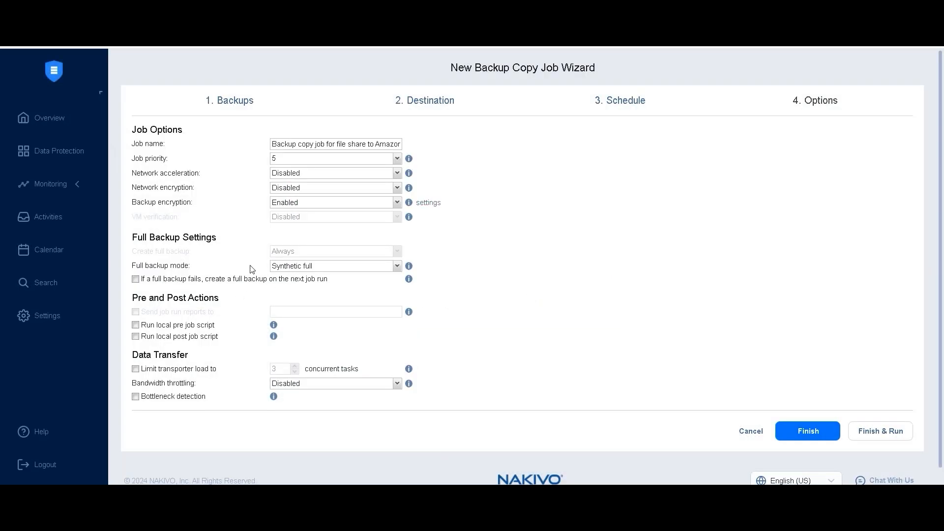
Step: With Synthetic full mode, enable creating a full backup on the next run if one fails, and run the job for all backups
{"action": "left_click", "coordinate": [300, 268]}
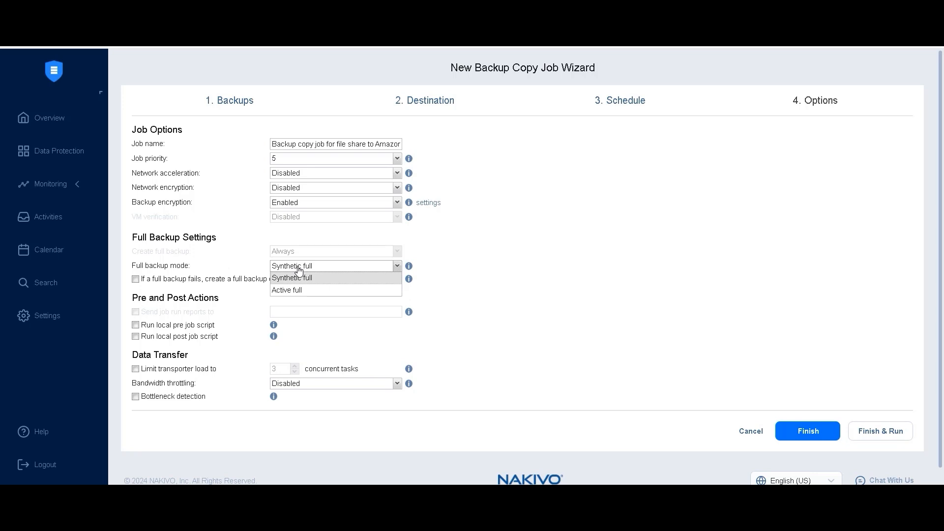
{"action": "left_click", "coordinate": [299, 268]}
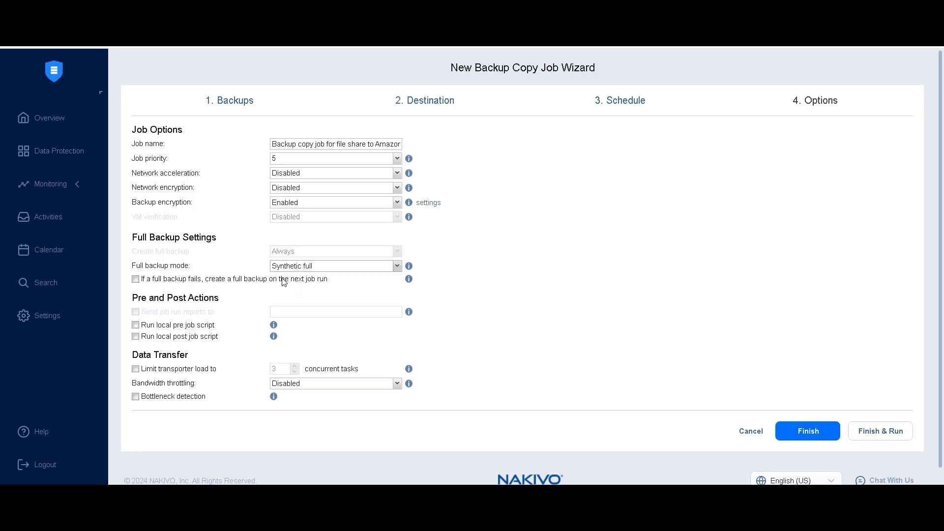
{"action": "left_click", "coordinate": [136, 280]}
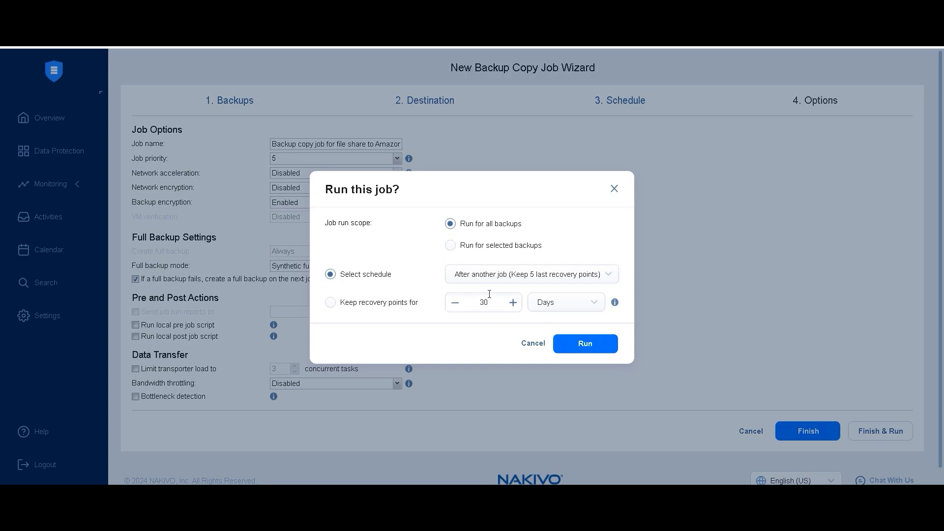
{"action": "left_click", "coordinate": [581, 350]}
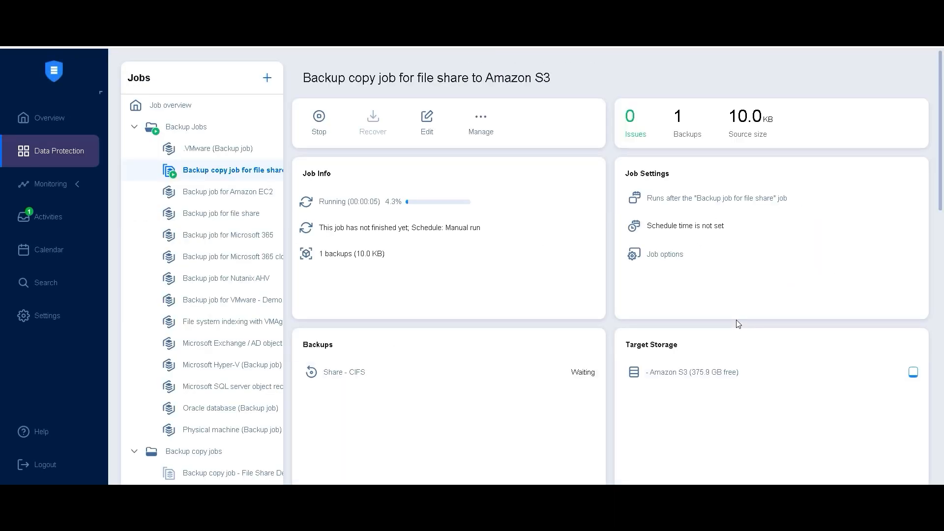
Step: Examine the running copy job's progress, settings, target storage, data transfer and transporter details
{"action": "scroll", "coordinate": [469, 271], "scroll_direction": "down", "scroll_amount": 4}
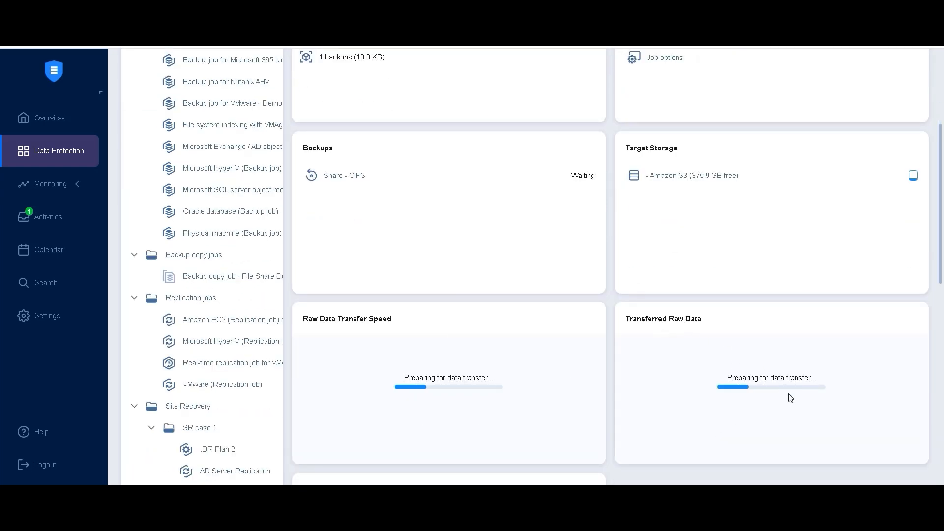
{"action": "scroll", "coordinate": [752, 383], "scroll_direction": "up", "scroll_amount": 4}
{"action": "scroll", "coordinate": [366, 273], "scroll_direction": "down", "scroll_amount": 2}
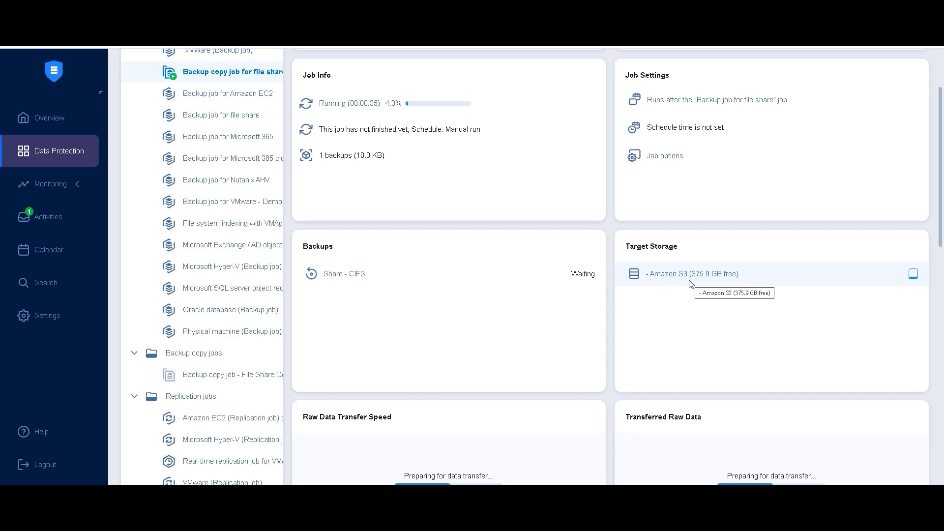
{"action": "scroll", "coordinate": [690, 284], "scroll_direction": "up", "scroll_amount": 1}
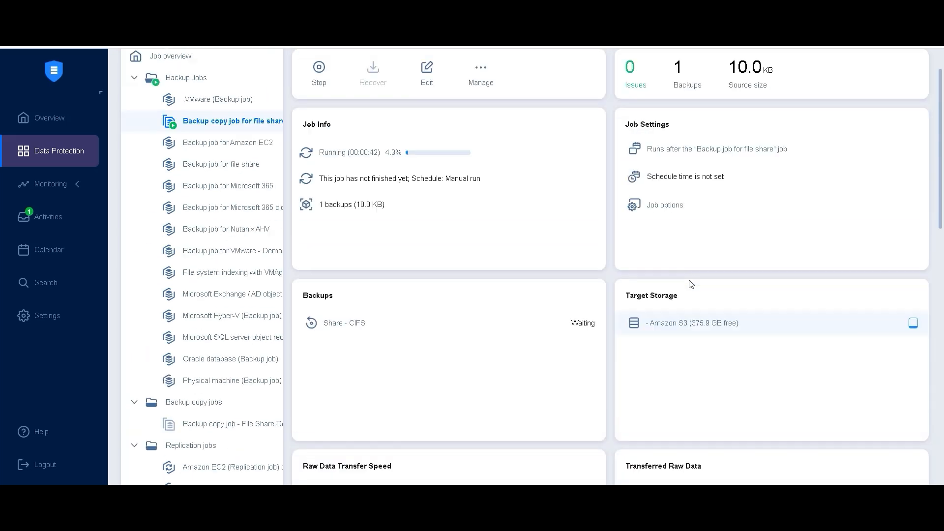
{"action": "scroll", "coordinate": [491, 219], "scroll_direction": "down", "scroll_amount": 8}
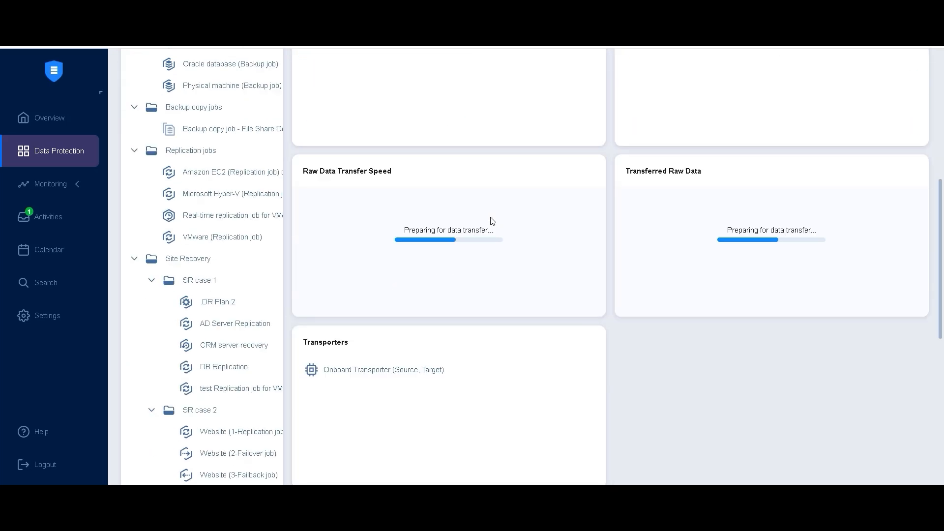
{"action": "scroll", "coordinate": [390, 361], "scroll_direction": "down", "scroll_amount": 2}
{"action": "scroll", "coordinate": [510, 299], "scroll_direction": "up", "scroll_amount": 11}
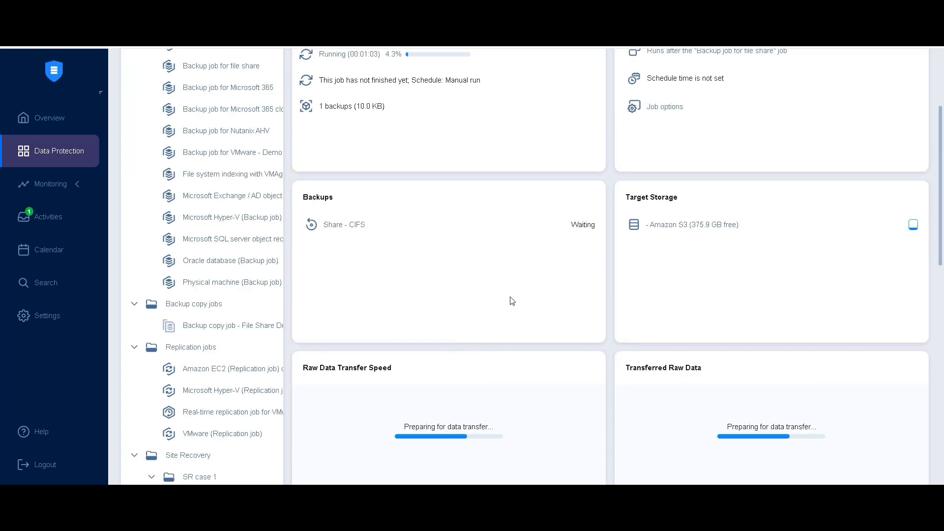